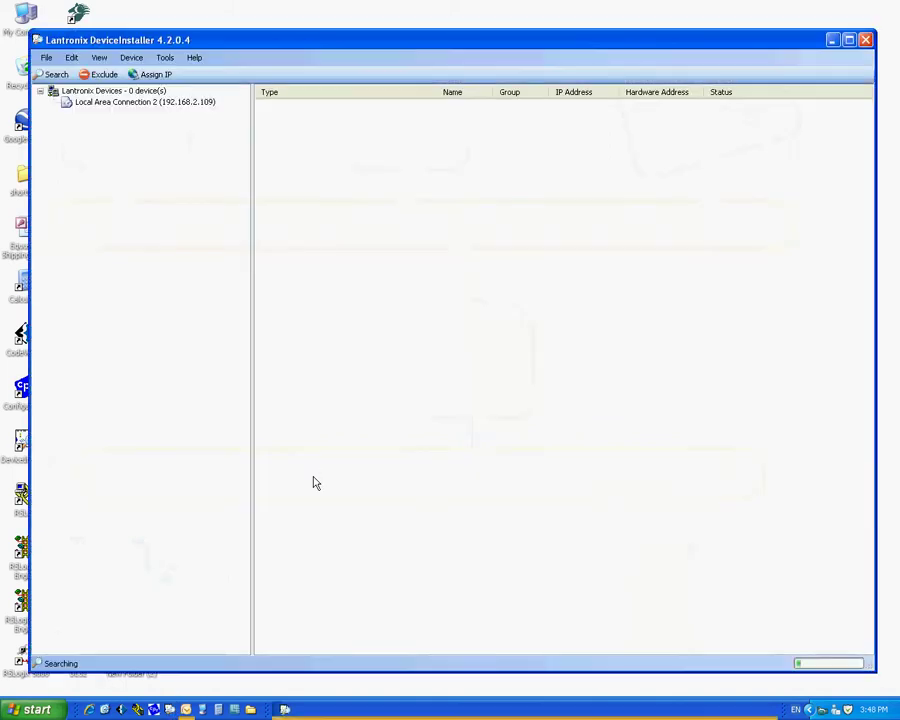
Assign the XPort-IAP device the specific IP address 192.168.2.30 with subnet mask 255.255.255.0 and default gateway 192.168.2.1
click(273, 108)
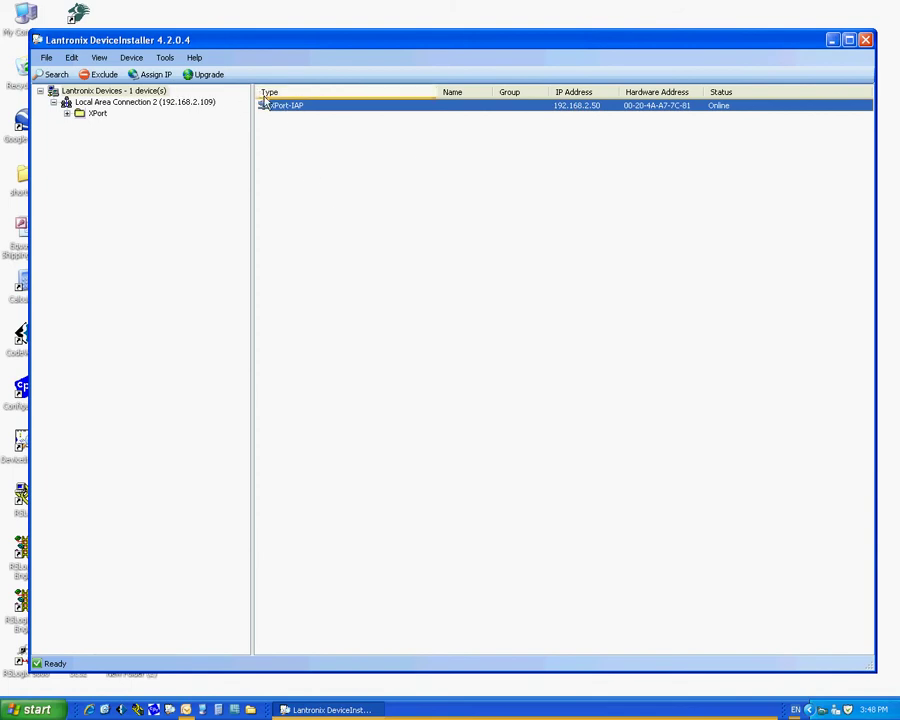
click(156, 77)
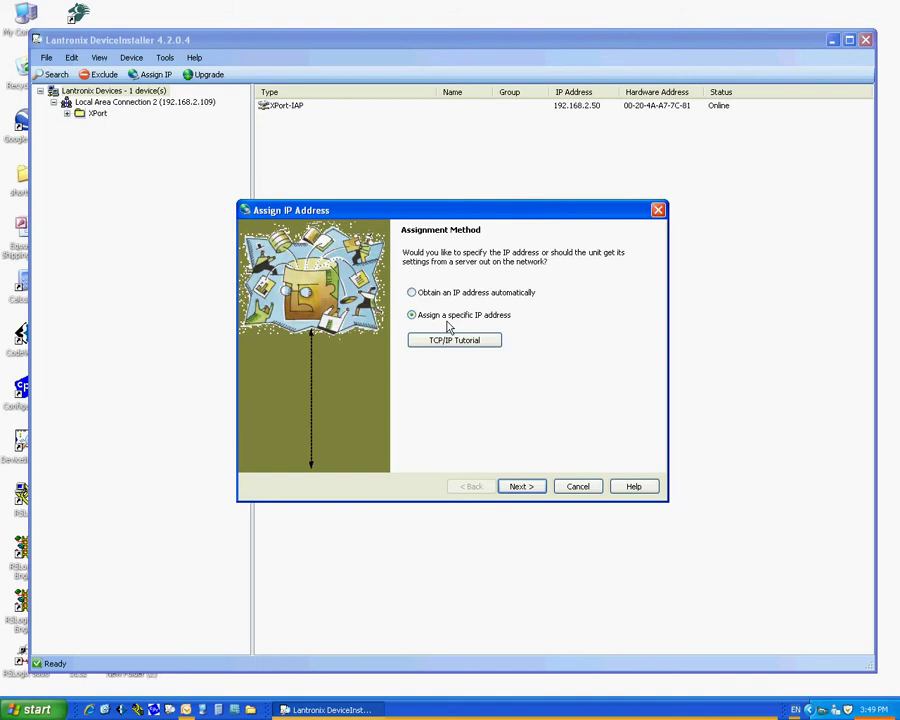
click(527, 488)
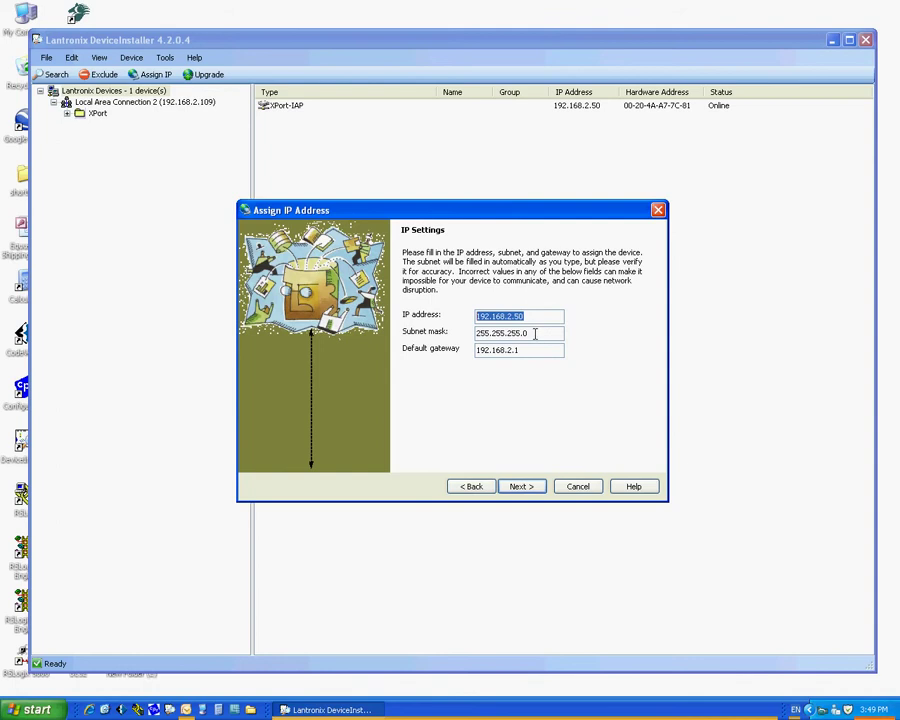
drag(536, 333, 470, 340)
drag(529, 350, 432, 352)
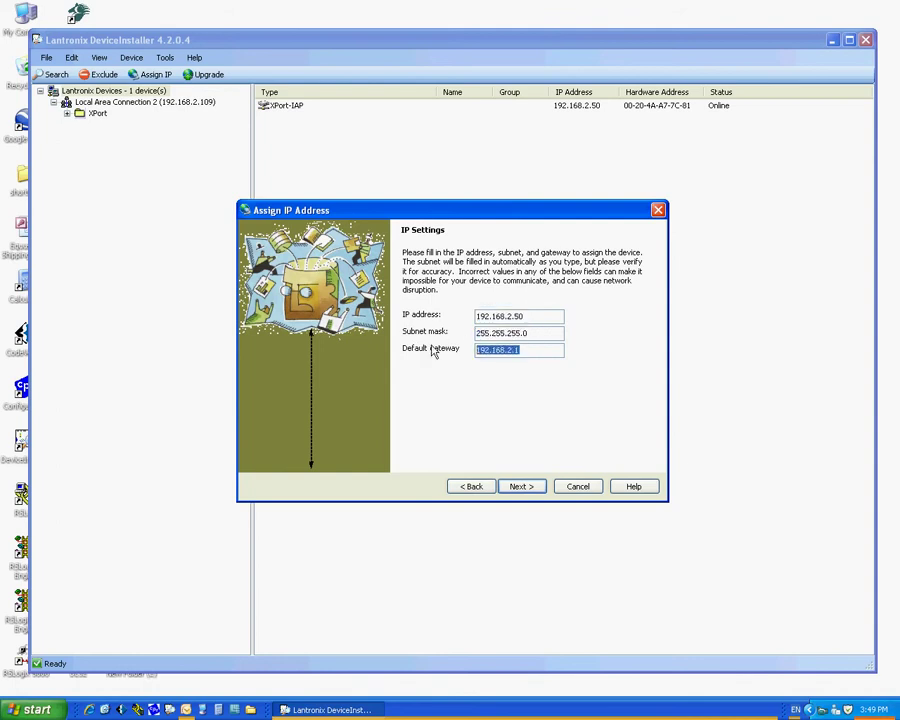
drag(538, 316, 515, 314)
click(524, 316)
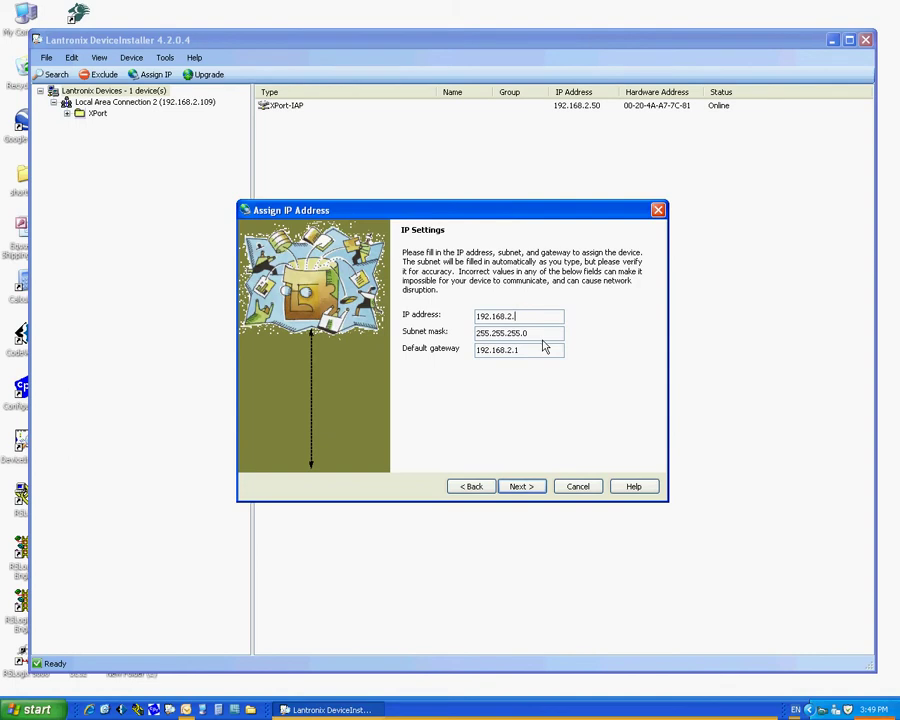
text(30)
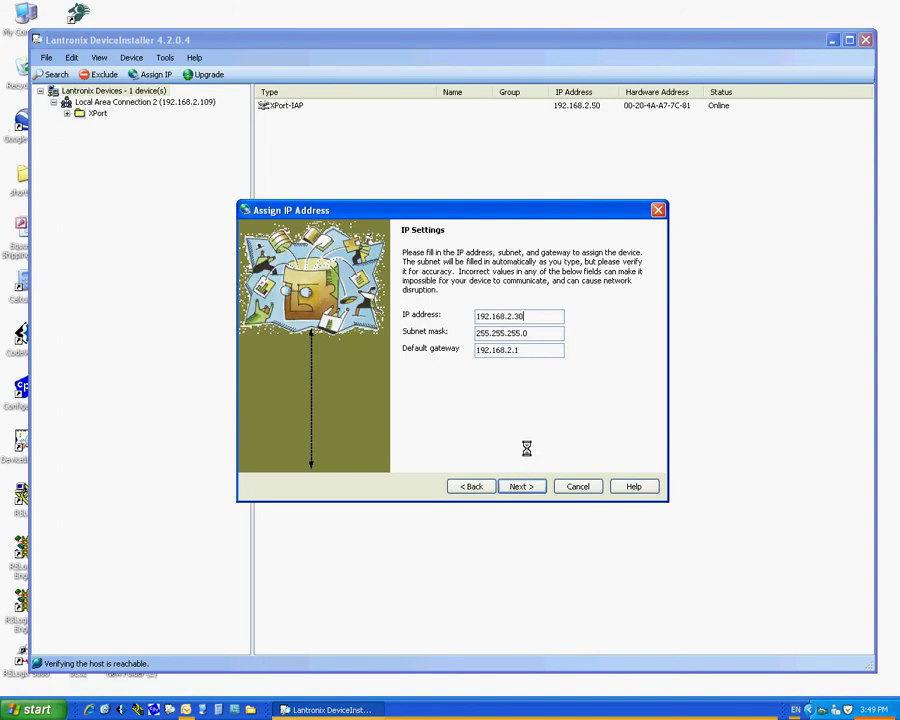
click(478, 271)
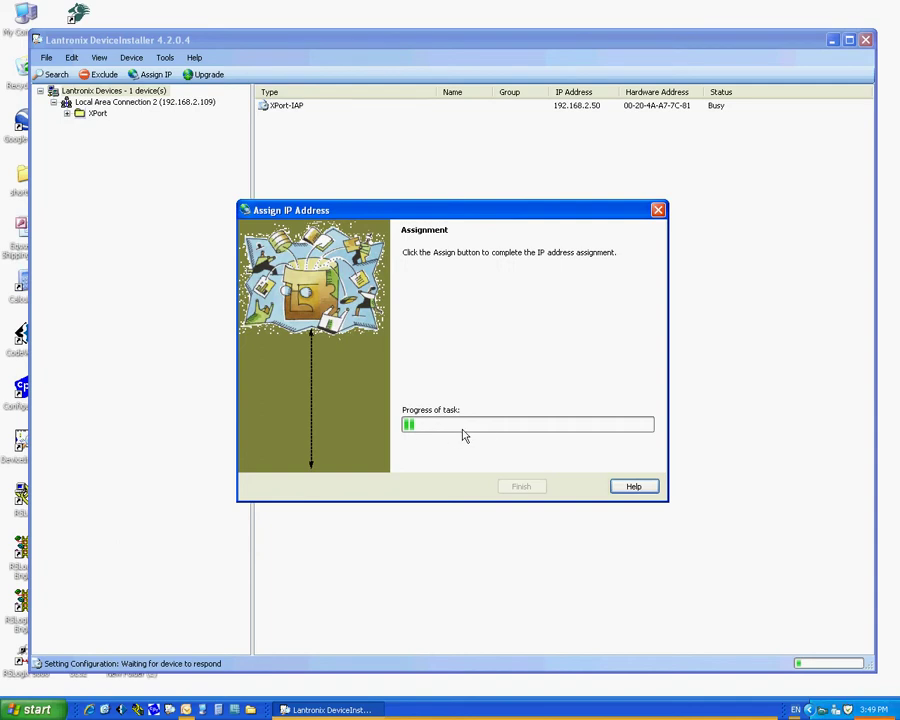
click(538, 490)
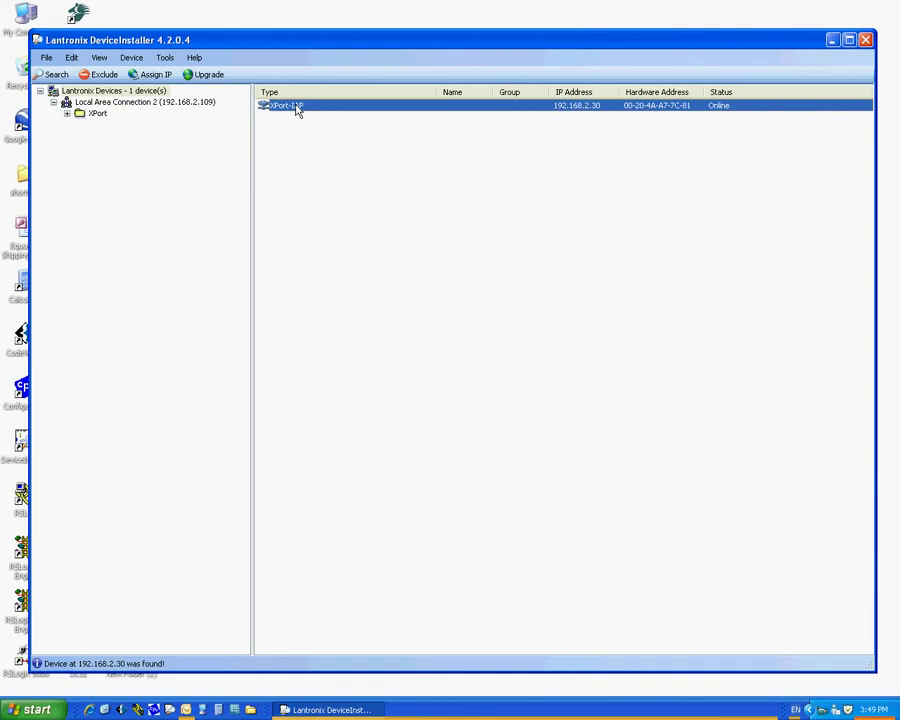
Search the network for Lantronix devices again and open the details of the XPort-IAP device
click(48, 74)
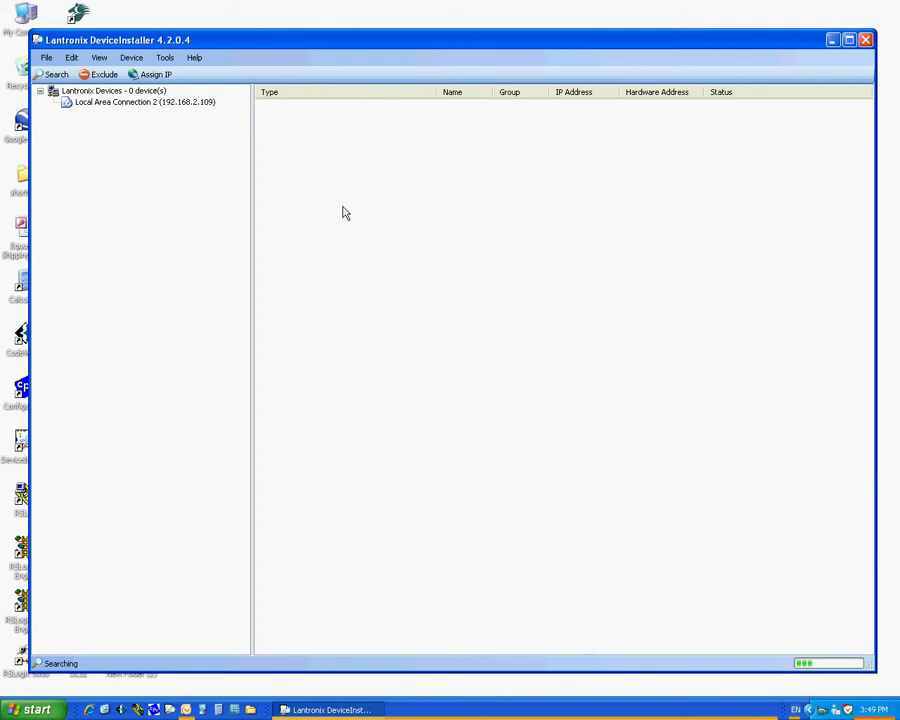
click(296, 113)
double_click(296, 113)
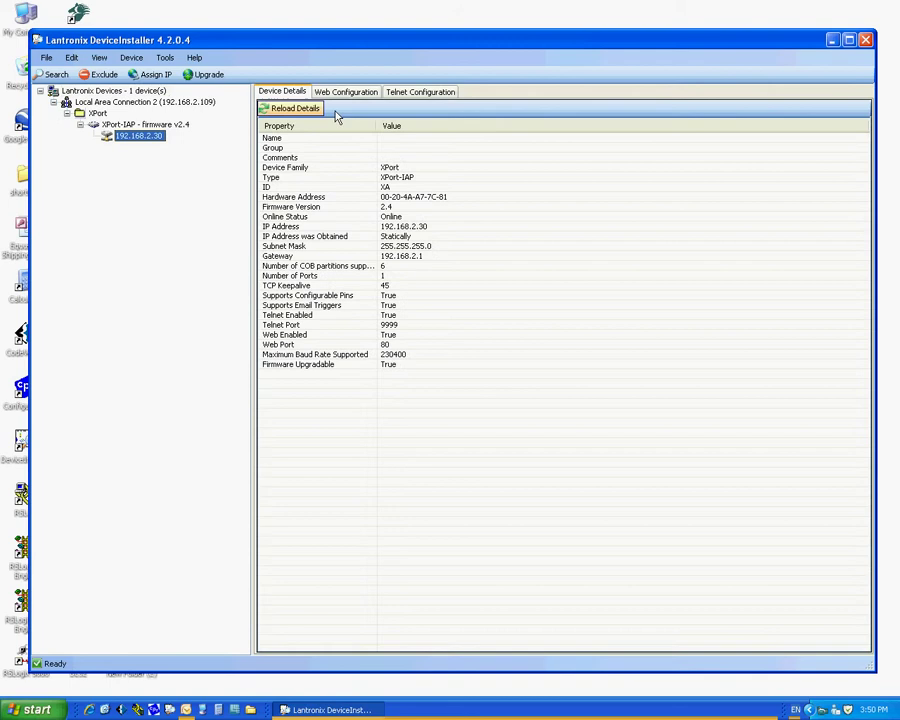
Connect to the device over Telnet on port 9999 and enter Setup Mode
click(421, 92)
click(473, 109)
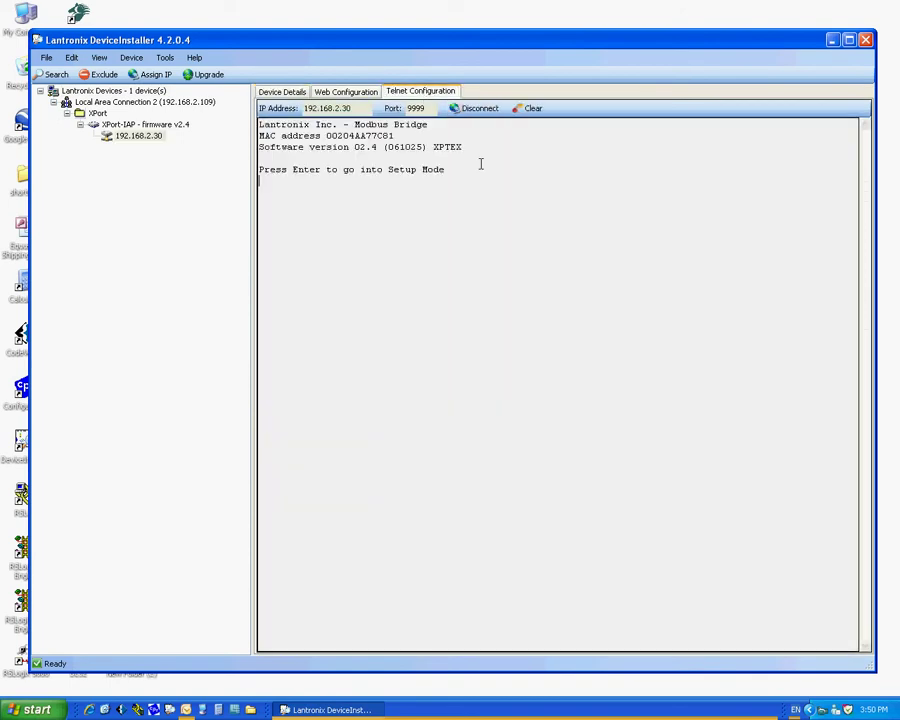
key(Return)
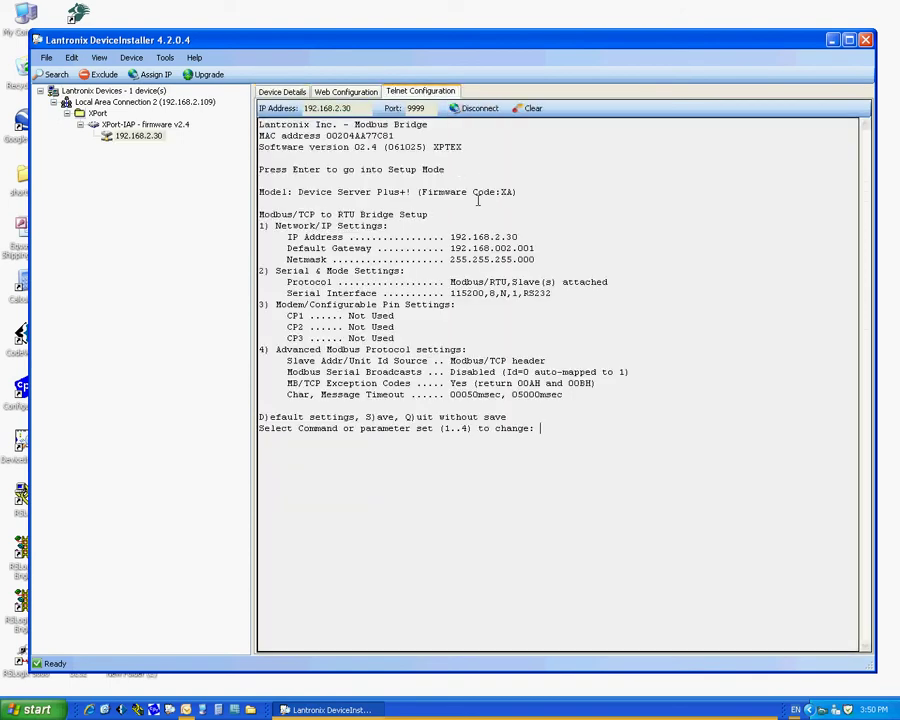
Review the serial and mode settings in the setup listing and reset the device to its default settings
drag(474, 171, 236, 176)
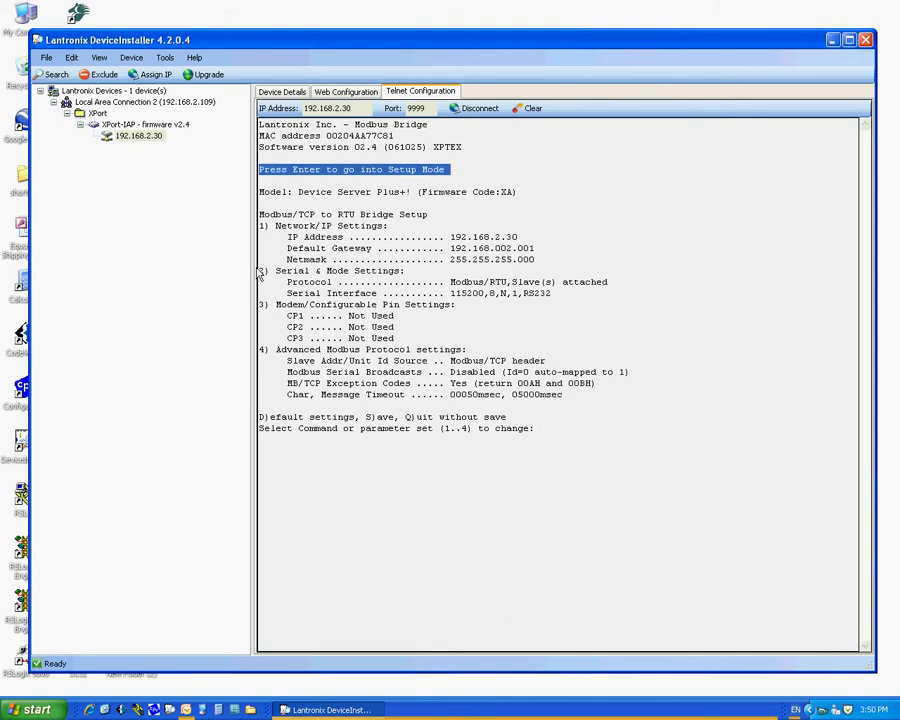
drag(259, 270, 568, 293)
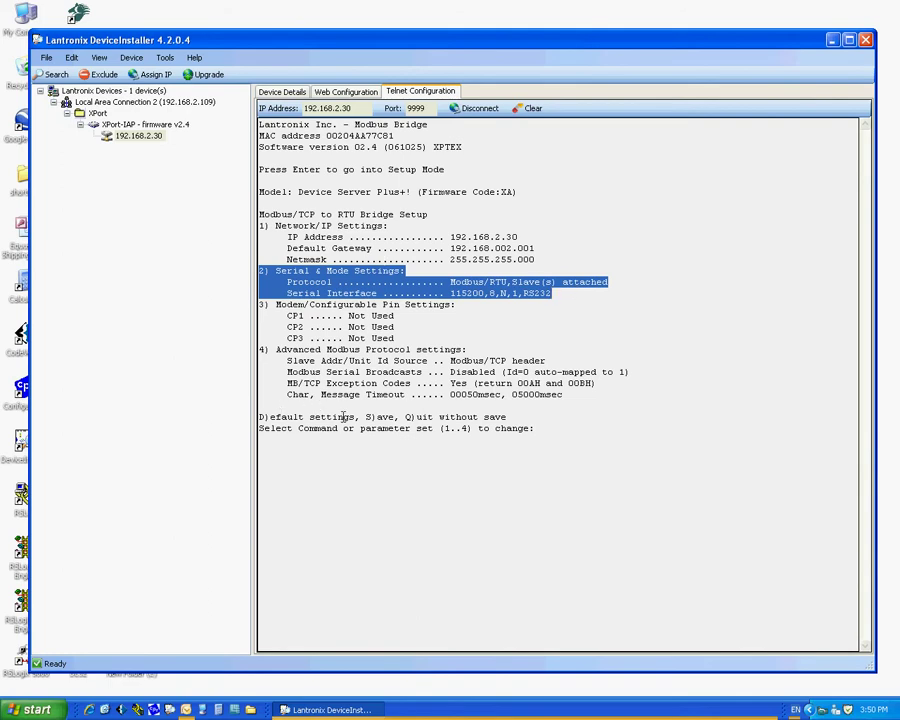
drag(365, 416, 245, 417)
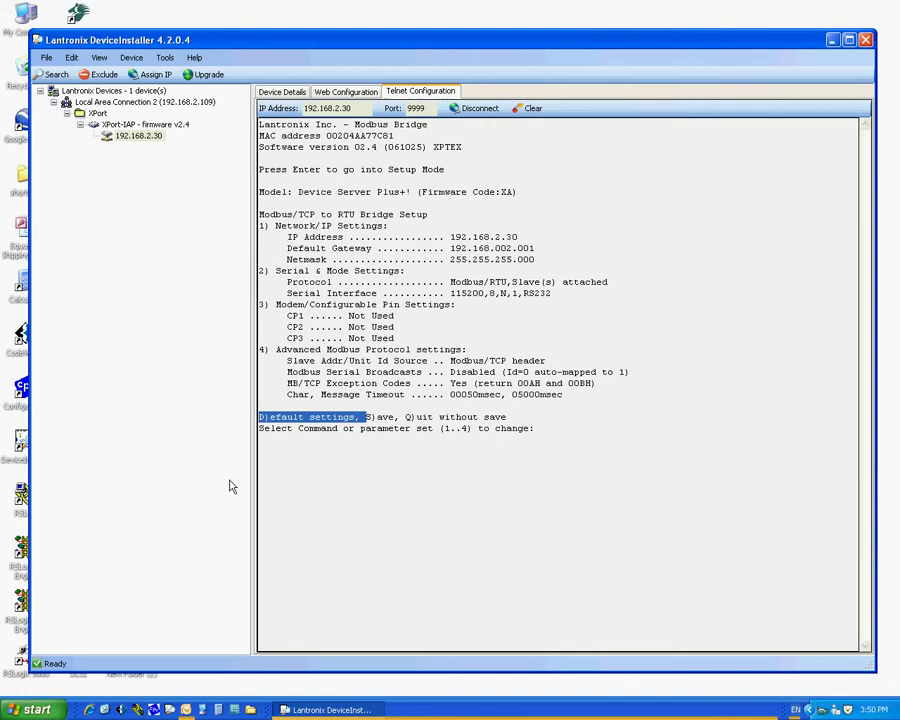
key(d)
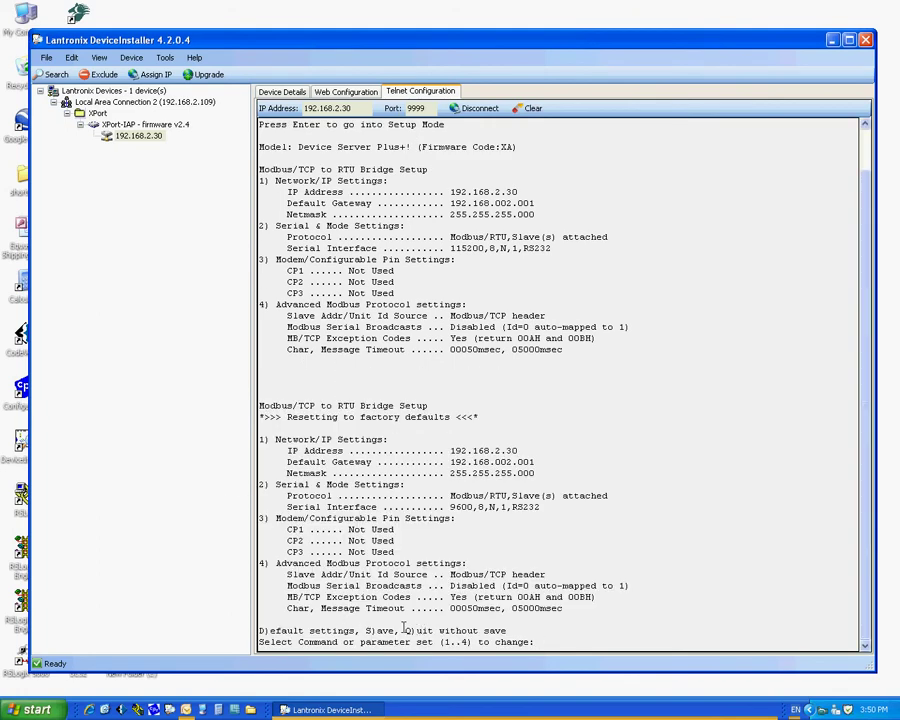
Edit parameter set 2, the serial and mode settings, and accept option 1 (Slave) as the attached device
text(2)
key(Return)
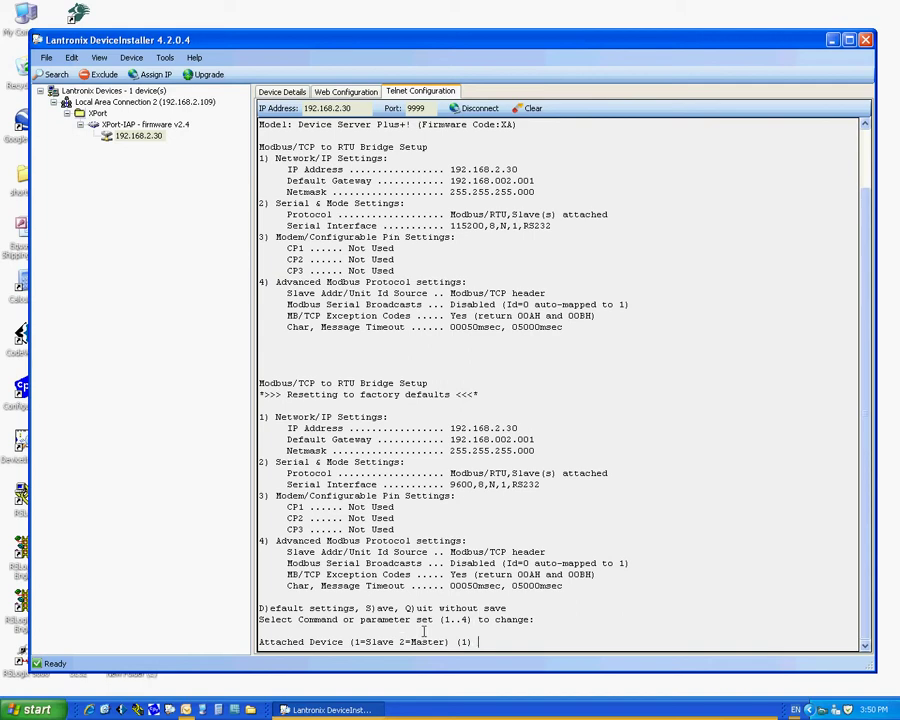
drag(445, 641, 355, 641)
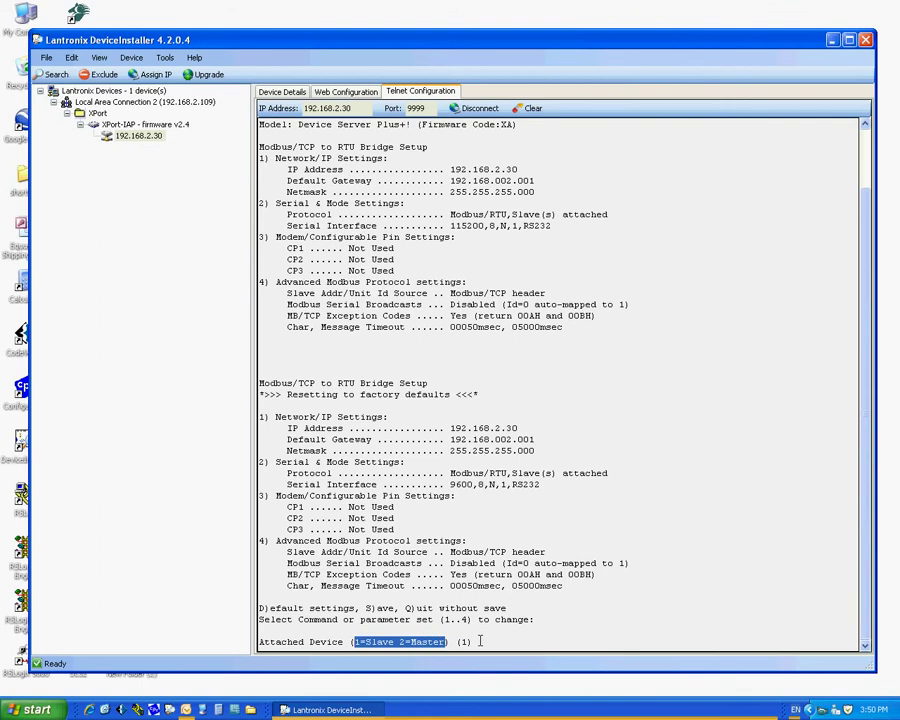
click(514, 648)
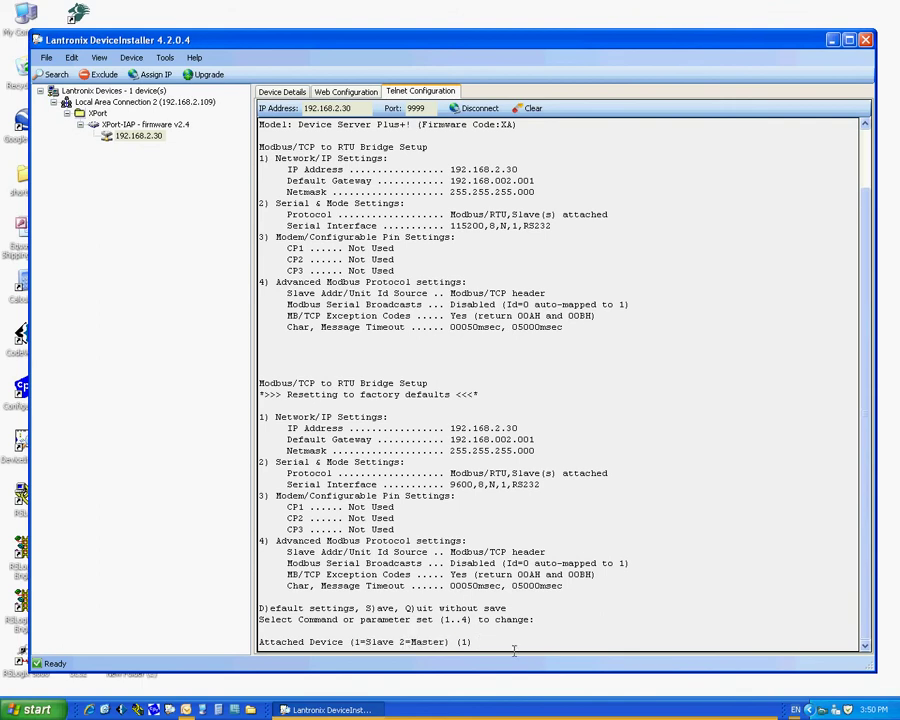
key(Return)
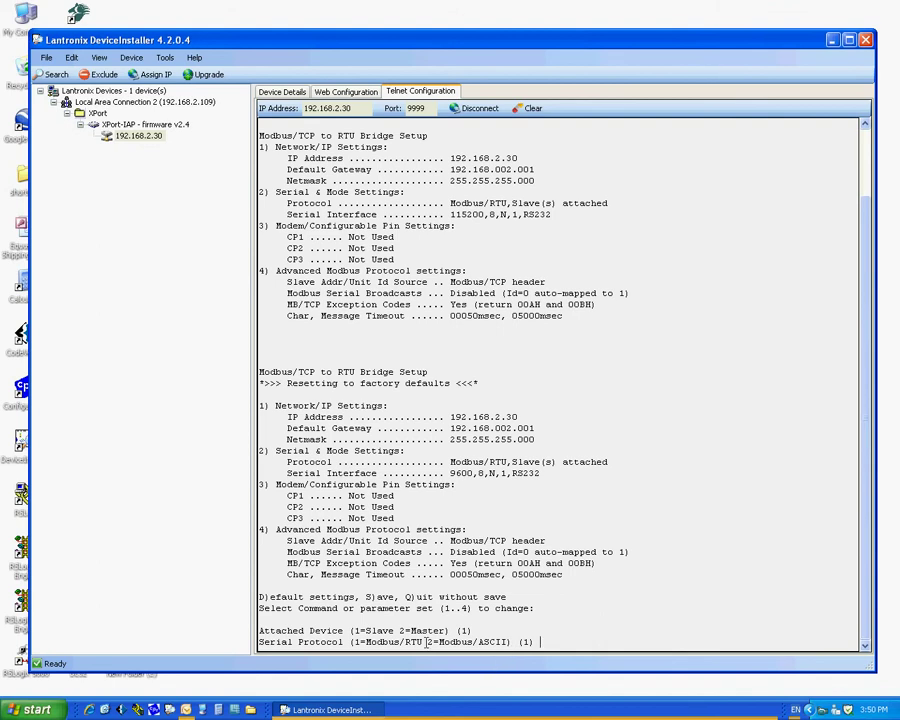
Accept option 1 (Modbus/RTU) as the serial protocol and option 1 (RS232) as the interface type
drag(428, 642, 352, 642)
click(538, 643)
key(Return)
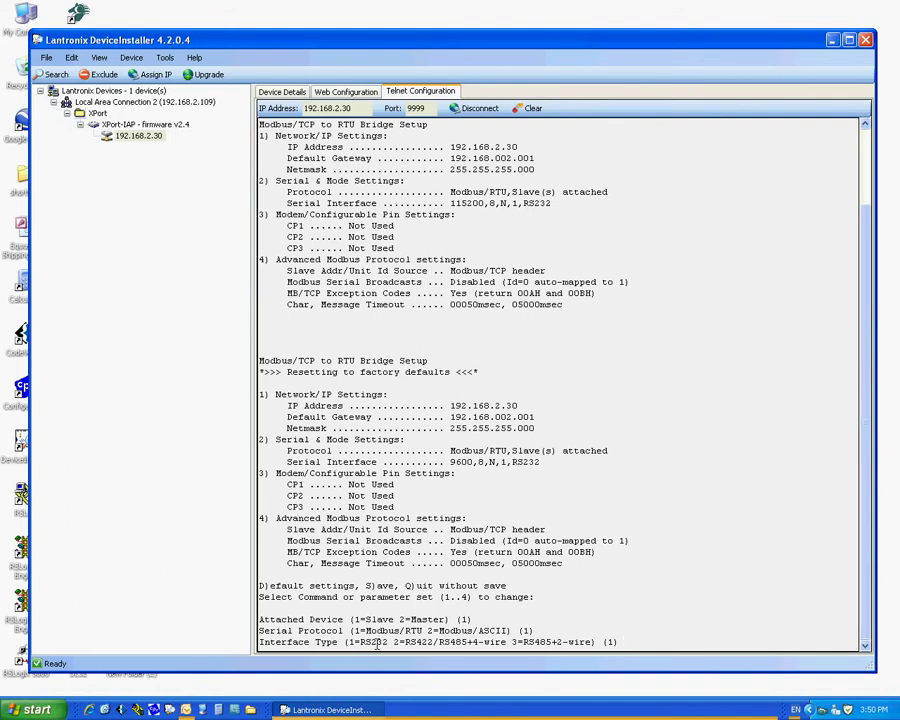
drag(389, 642, 259, 642)
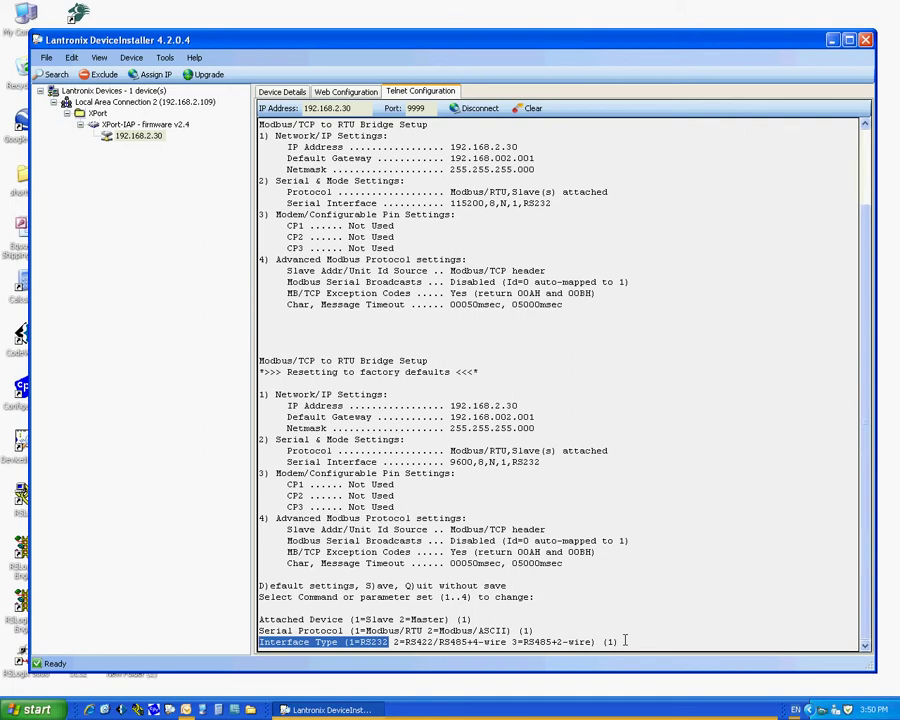
click(626, 640)
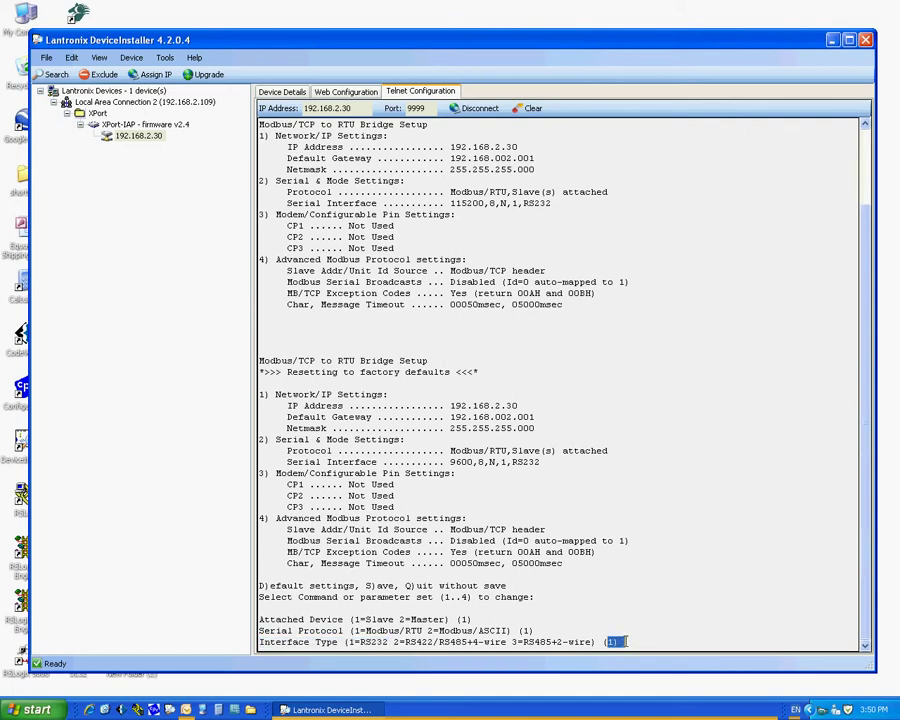
key(Return)
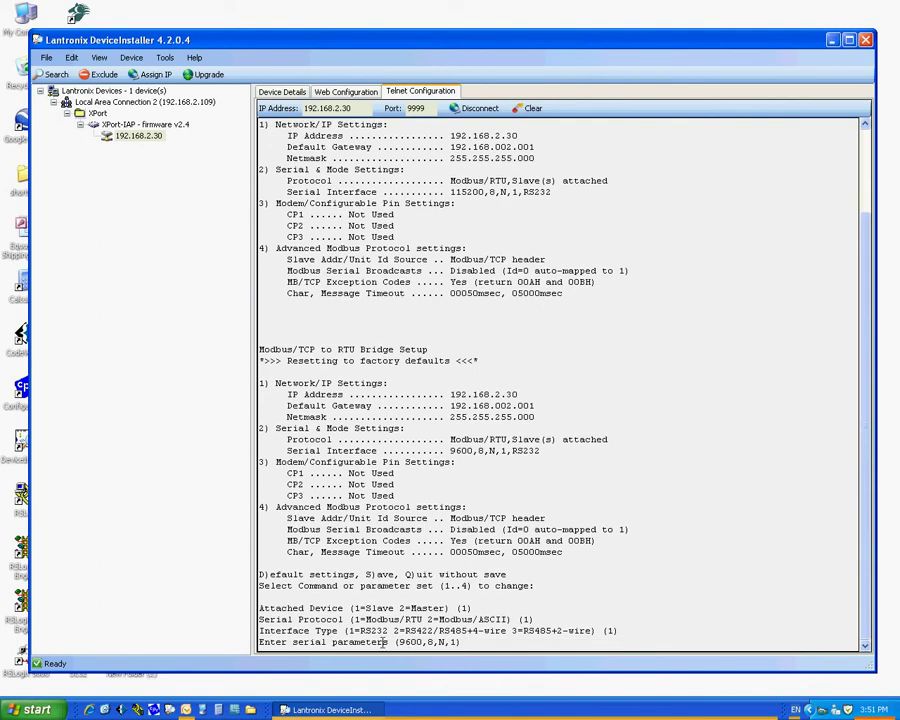
Set the serial parameters to 115200,8,n,1
drag(389, 642, 256, 642)
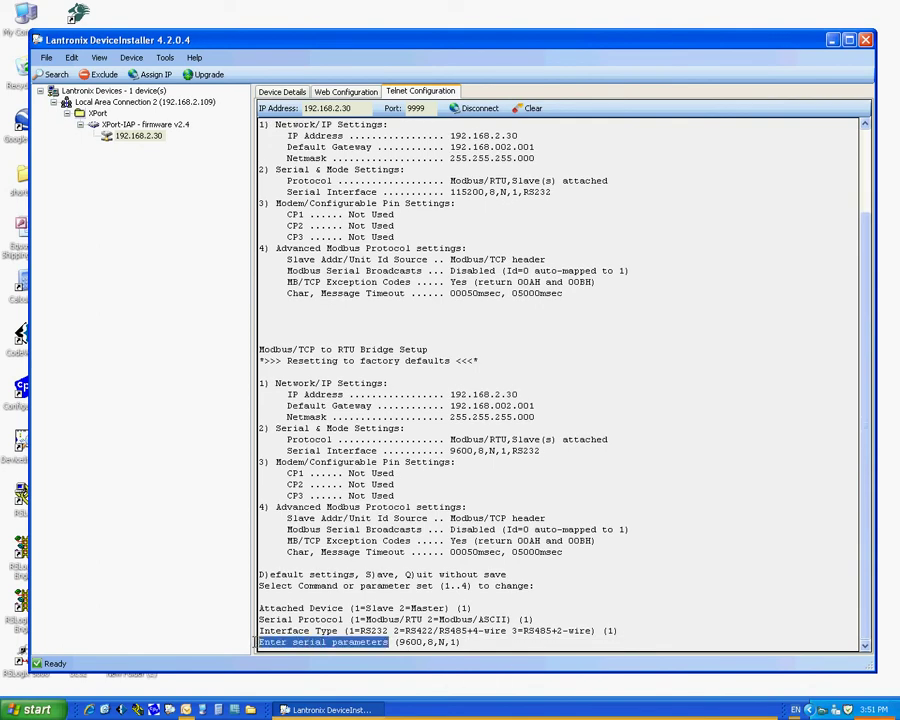
click(478, 647)
text(115200,8,n,1)
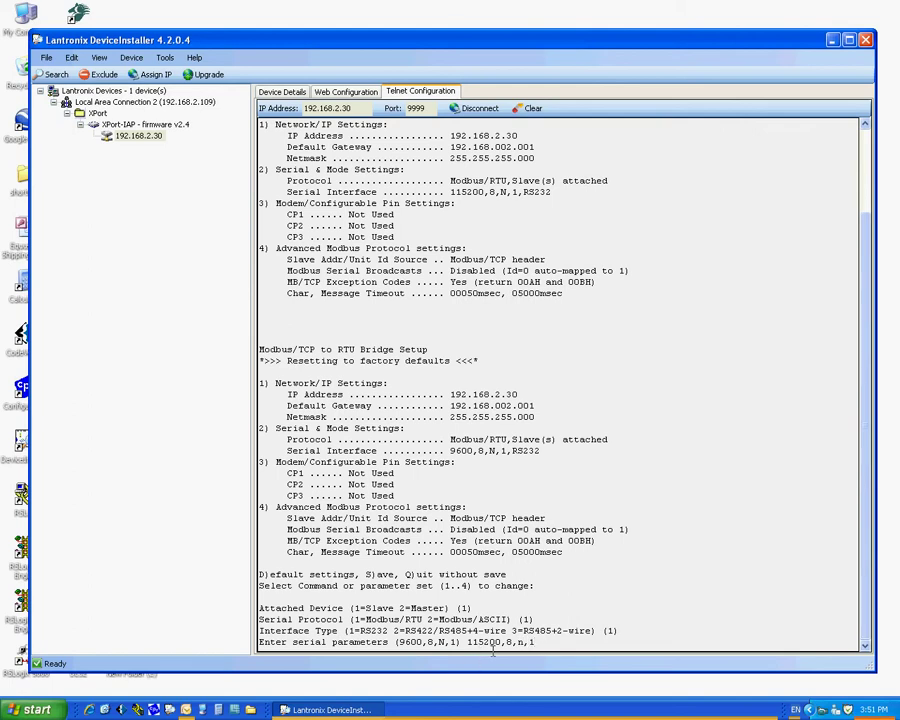
drag(500, 641, 465, 642)
click(541, 642)
key(Return)
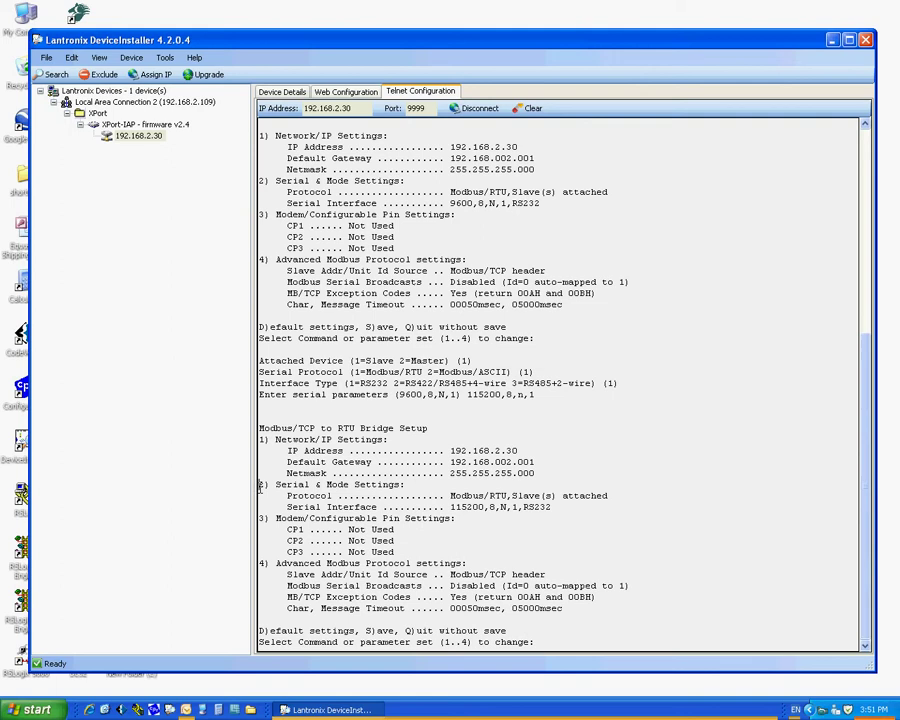
Check the updated serial and mode settings, save the parameters to the device and close DeviceInstaller
drag(259, 487, 553, 508)
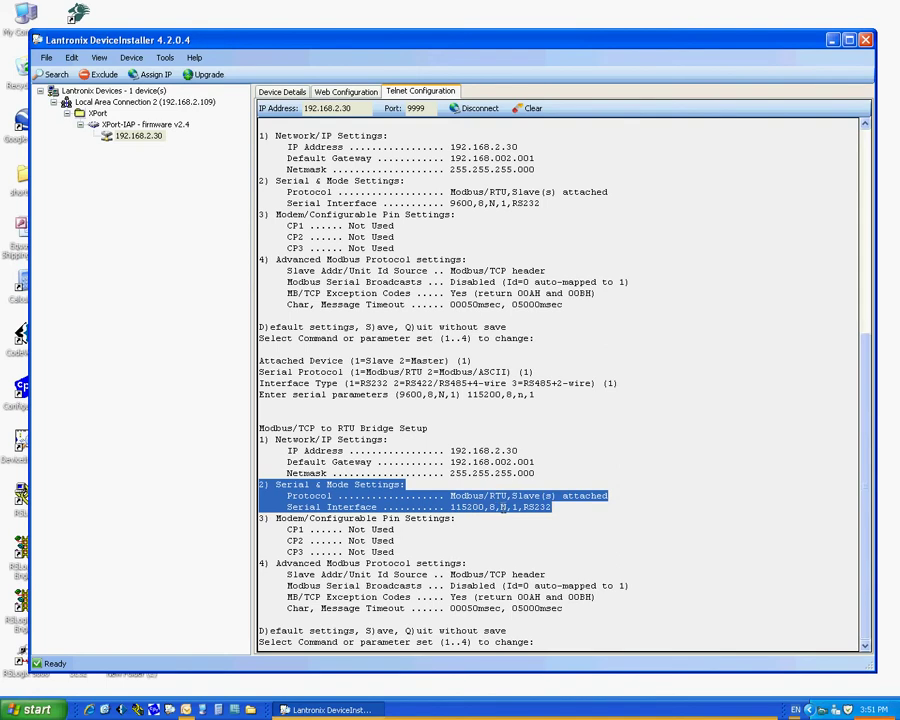
click(540, 641)
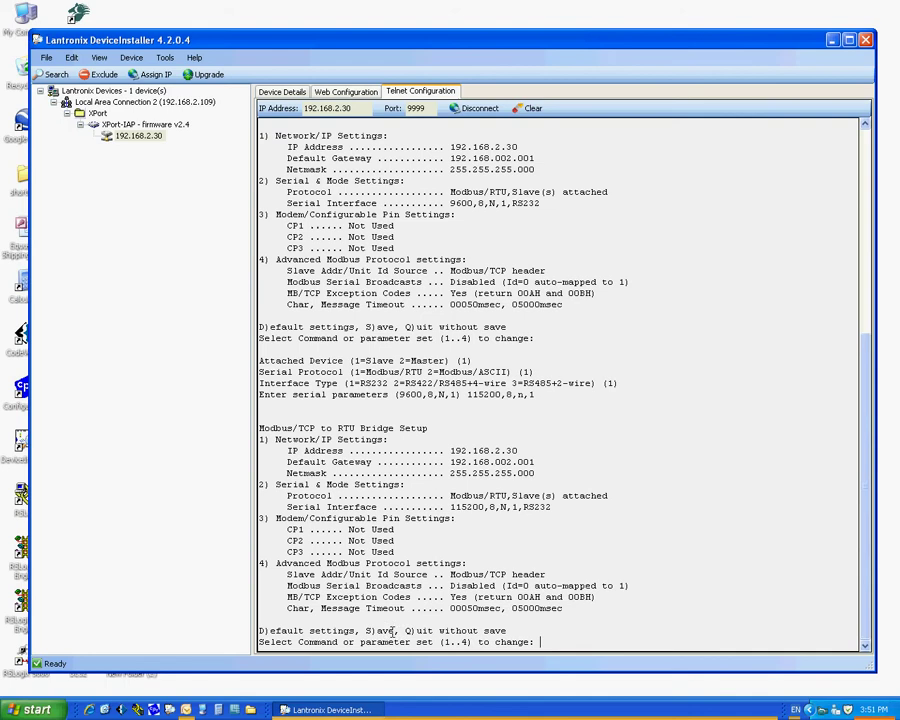
drag(395, 630, 366, 630)
click(538, 636)
key(s)
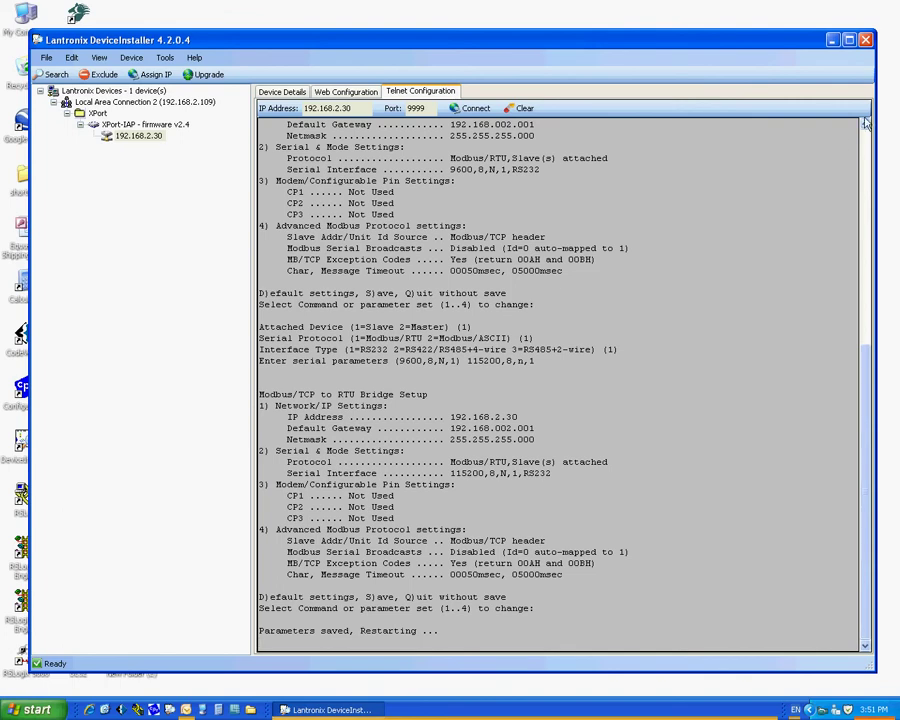
click(866, 41)
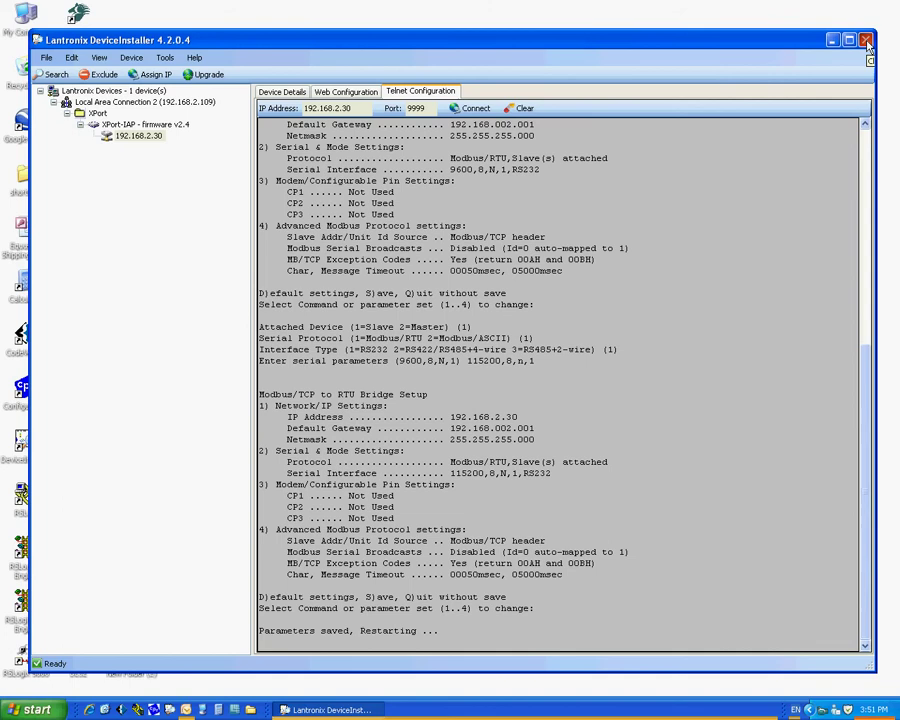